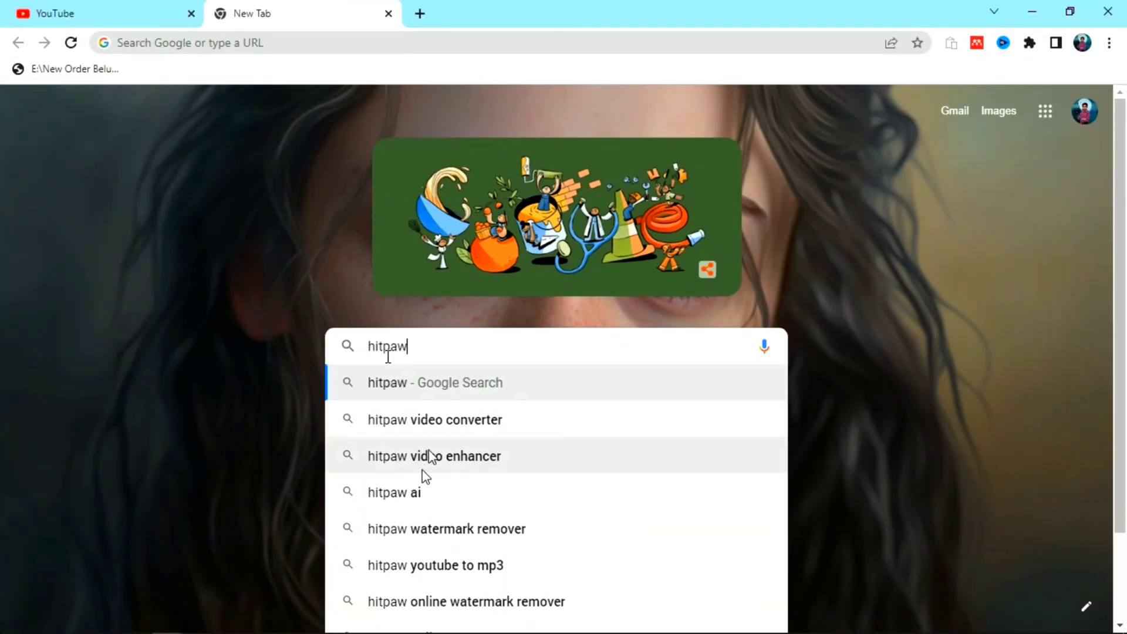
Step: Search Google for 'hitpaw ai' and open the official hitpaw.net site
{"action": "left_click", "coordinate": [420, 495]}
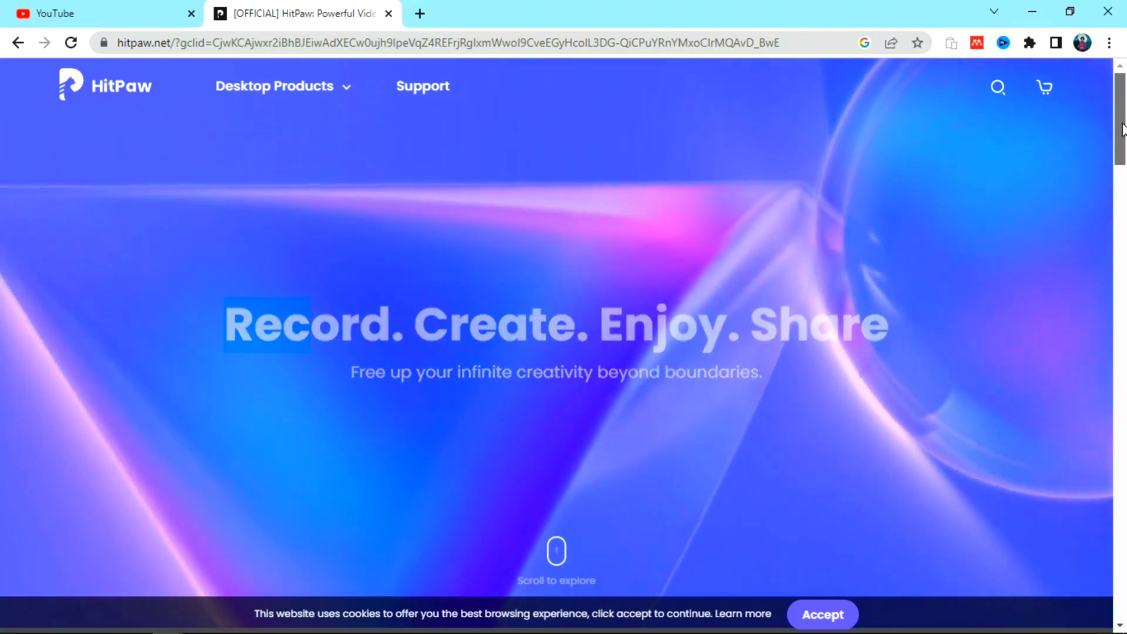
Step: Scroll through the HitPaw homepage and bring up the Desktop Products list
{"action": "left_click_drag", "start_coordinate": [1120, 120], "coordinate": [1125, 216]}
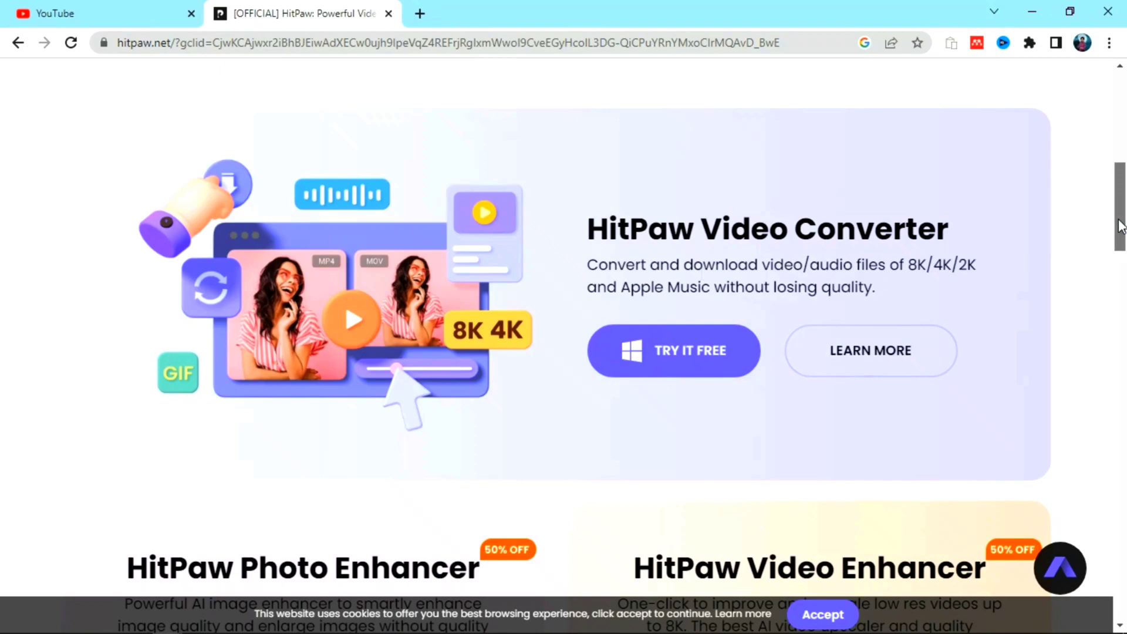
{"action": "left_click_drag", "start_coordinate": [1122, 226], "coordinate": [1125, 273]}
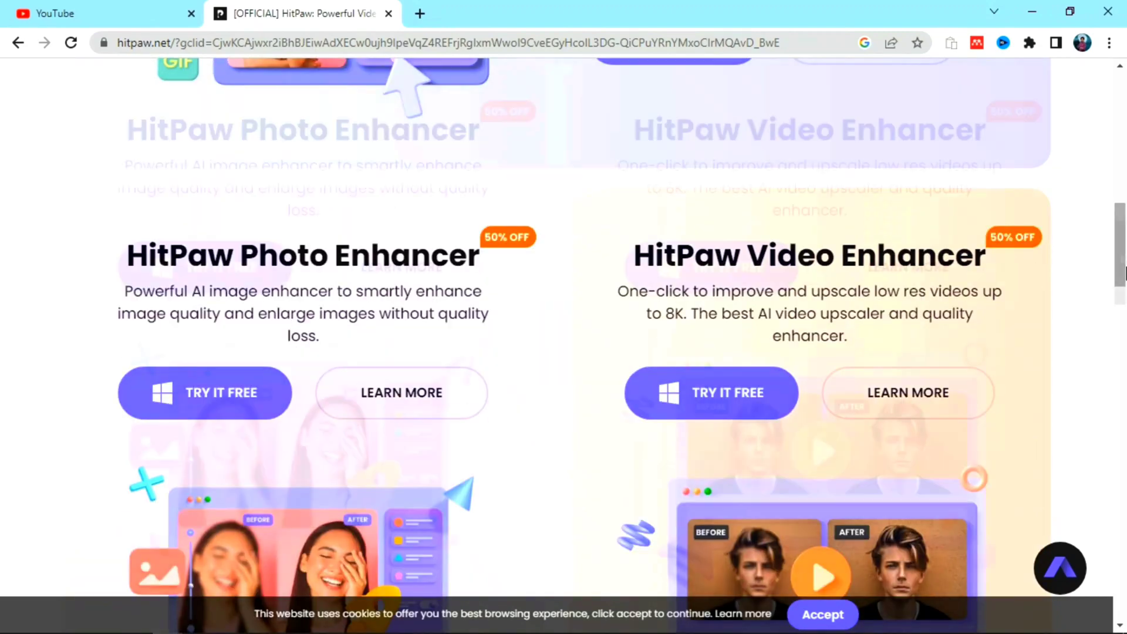
{"action": "left_click_drag", "start_coordinate": [1125, 273], "coordinate": [1121, 327]}
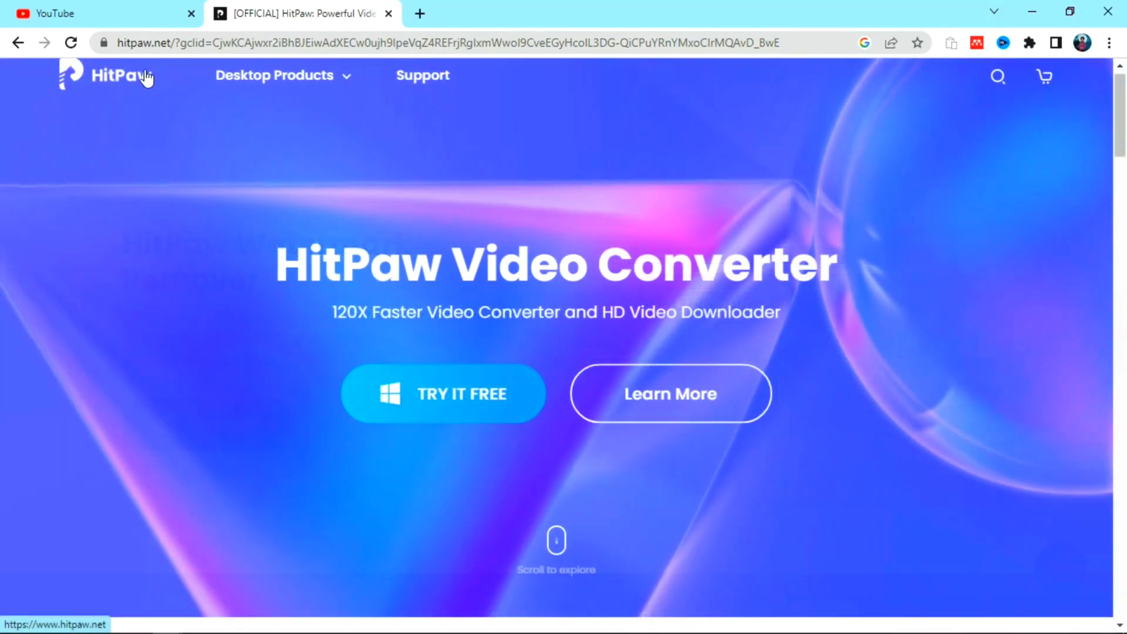
{"action": "mouse_move", "coordinate": [319, 89]}
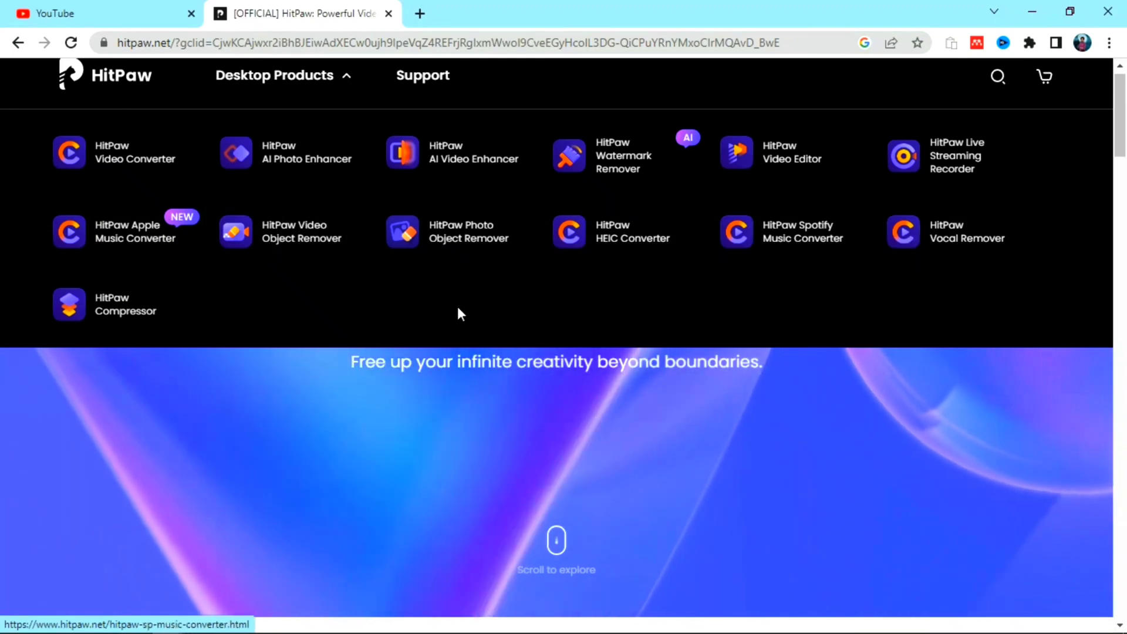
Step: Open the AI Photo Enhancer page and scroll past the before/after demos to Try It Free
{"action": "left_click", "coordinate": [254, 165]}
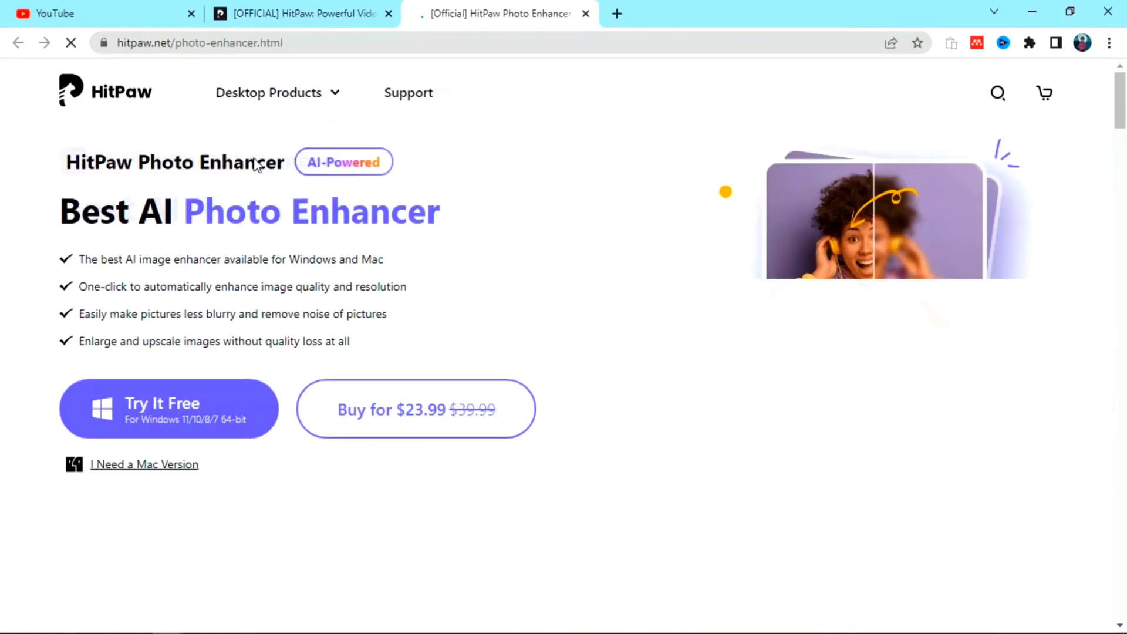
{"action": "scroll", "coordinate": [1121, 153], "scroll_direction": "down", "scroll_amount": 6}
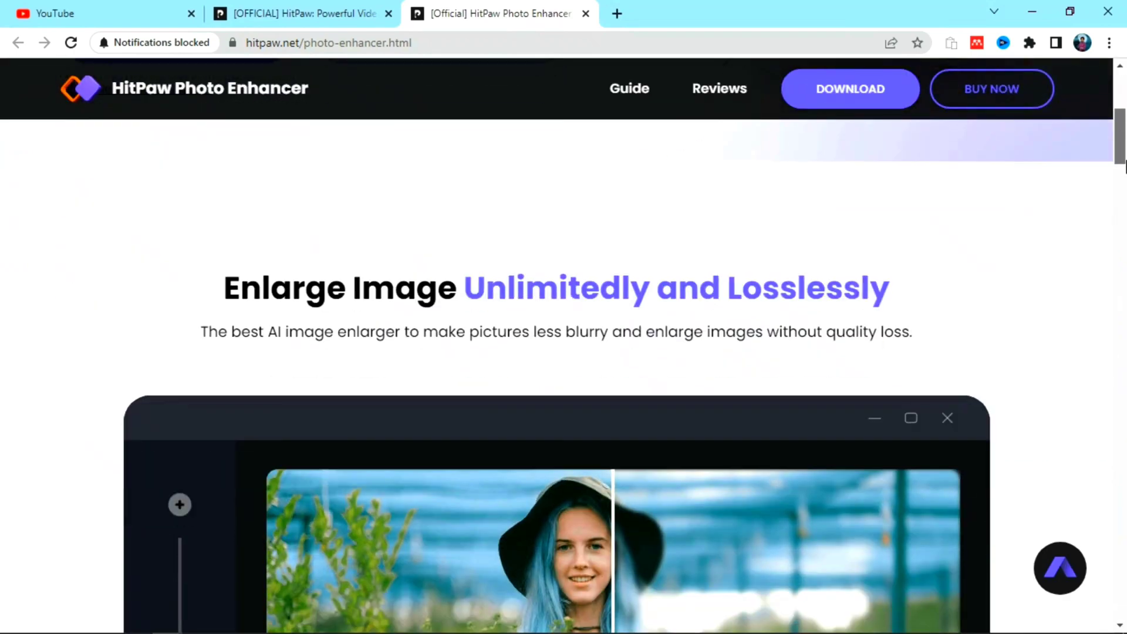
{"action": "left_click_drag", "start_coordinate": [1125, 168], "coordinate": [1124, 200]}
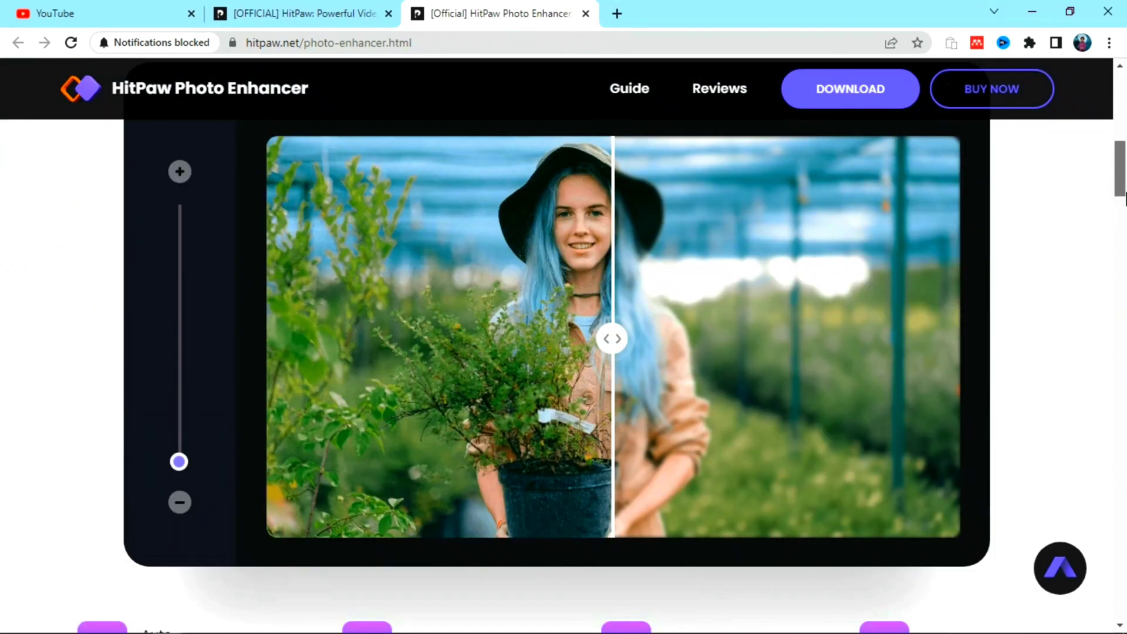
{"action": "scroll", "coordinate": [1100, 214], "scroll_direction": "up", "scroll_amount": 1}
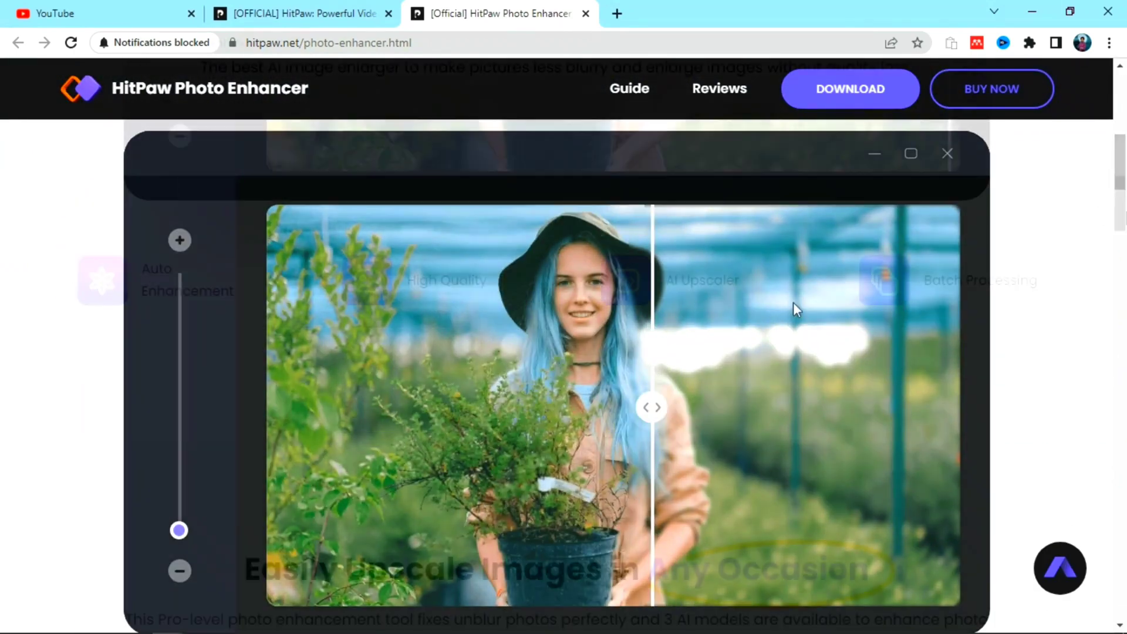
{"action": "left_click_drag", "start_coordinate": [1124, 170], "coordinate": [1124, 269]}
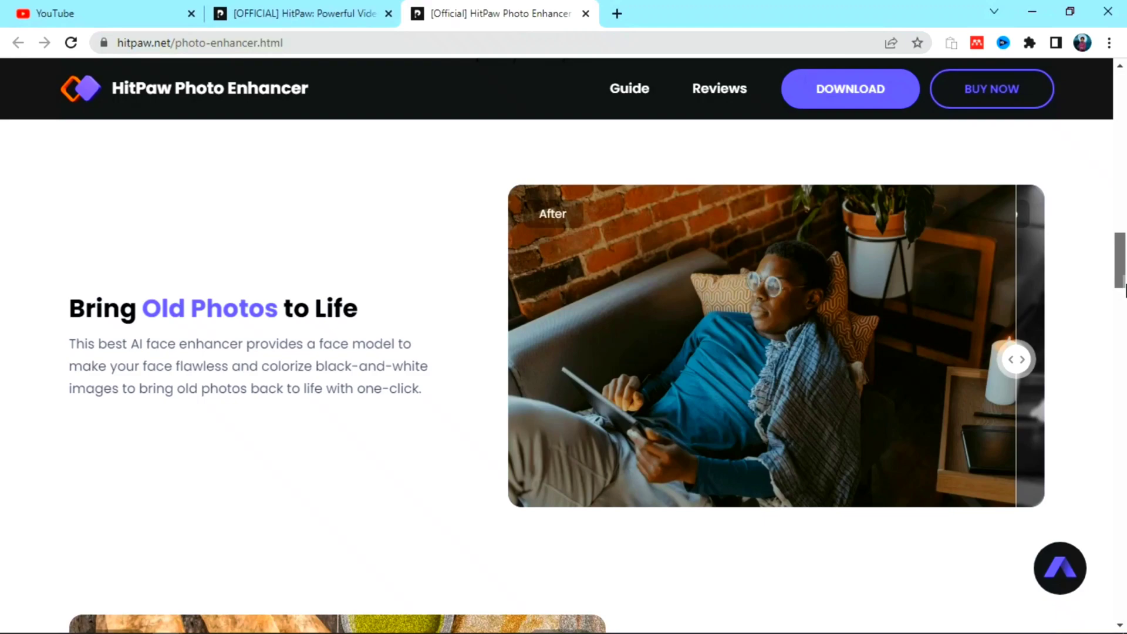
{"action": "left_click_drag", "start_coordinate": [1123, 289], "coordinate": [1123, 317]}
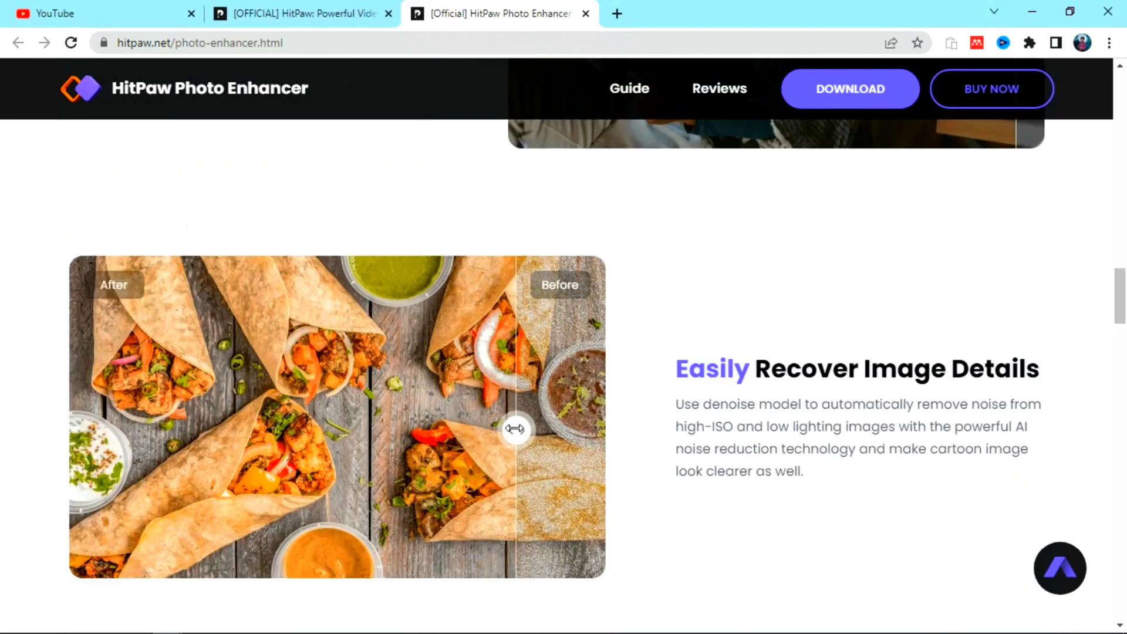
{"action": "left_click_drag", "start_coordinate": [1124, 297], "coordinate": [1120, 376]}
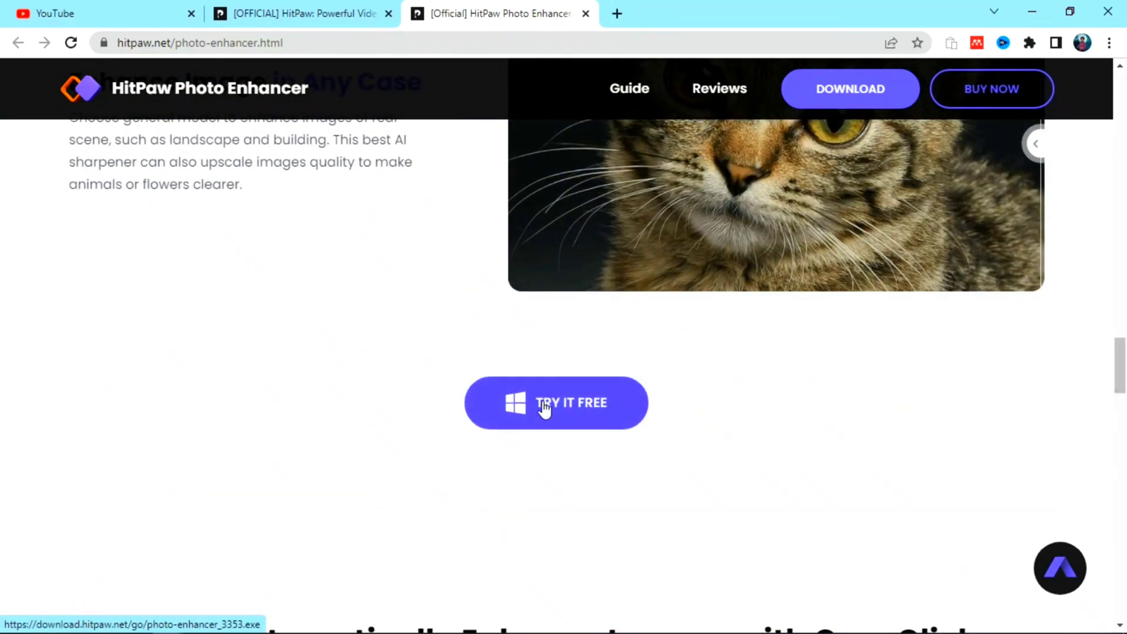
Step: Download photo-enhancer.exe with Try It Free and install it
{"action": "left_click", "coordinate": [545, 410]}
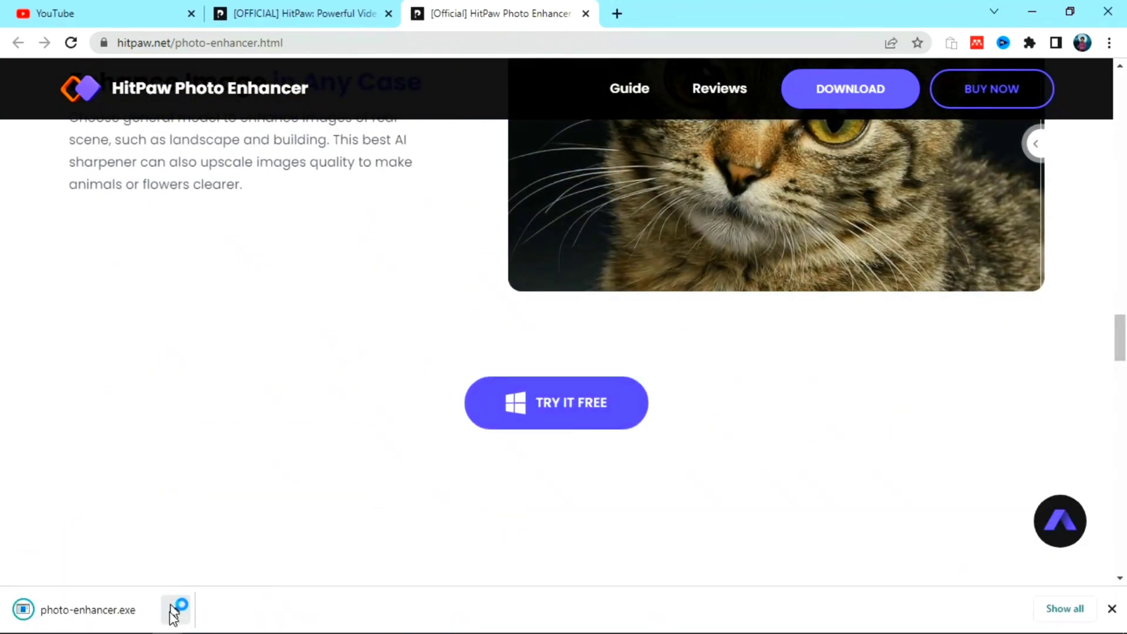
{"action": "left_click", "coordinate": [239, 503]}
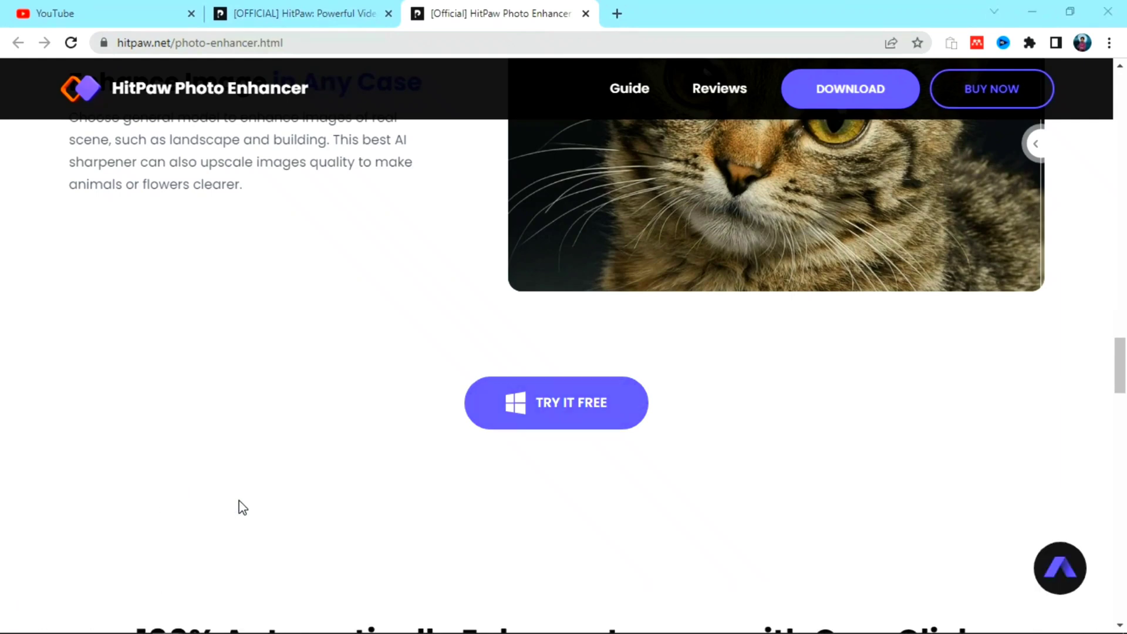
{"action": "left_click", "coordinate": [504, 382]}
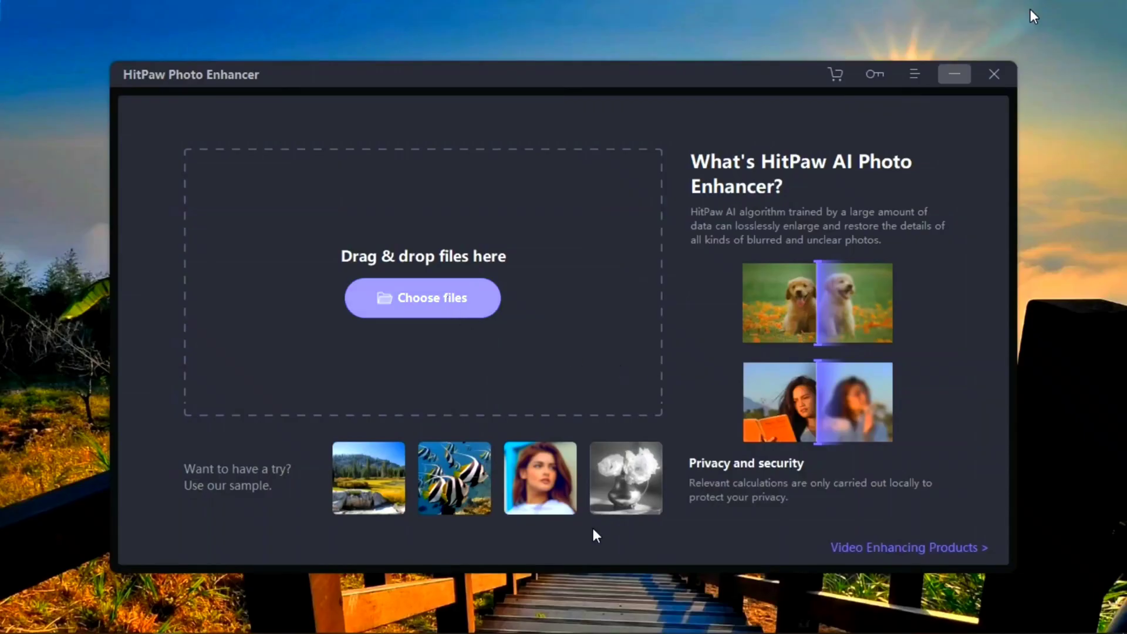
Step: Load the mountain landscape sample and generate its 400% (1120×748) General-model preview
{"action": "left_click", "coordinate": [341, 484]}
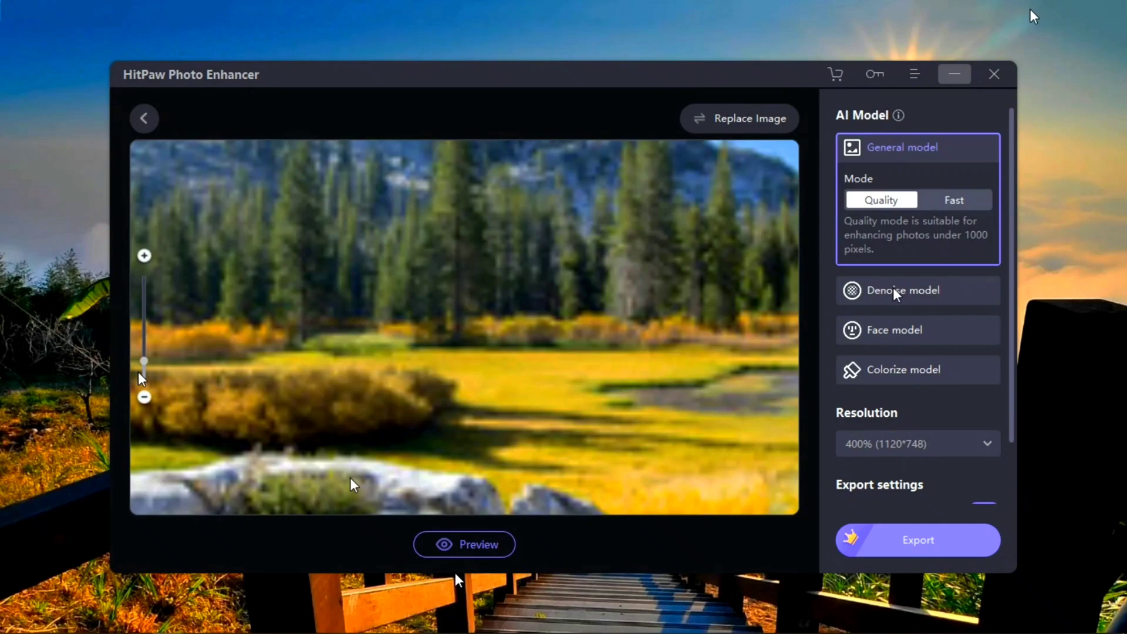
{"action": "left_click_drag", "start_coordinate": [144, 362], "coordinate": [144, 378]}
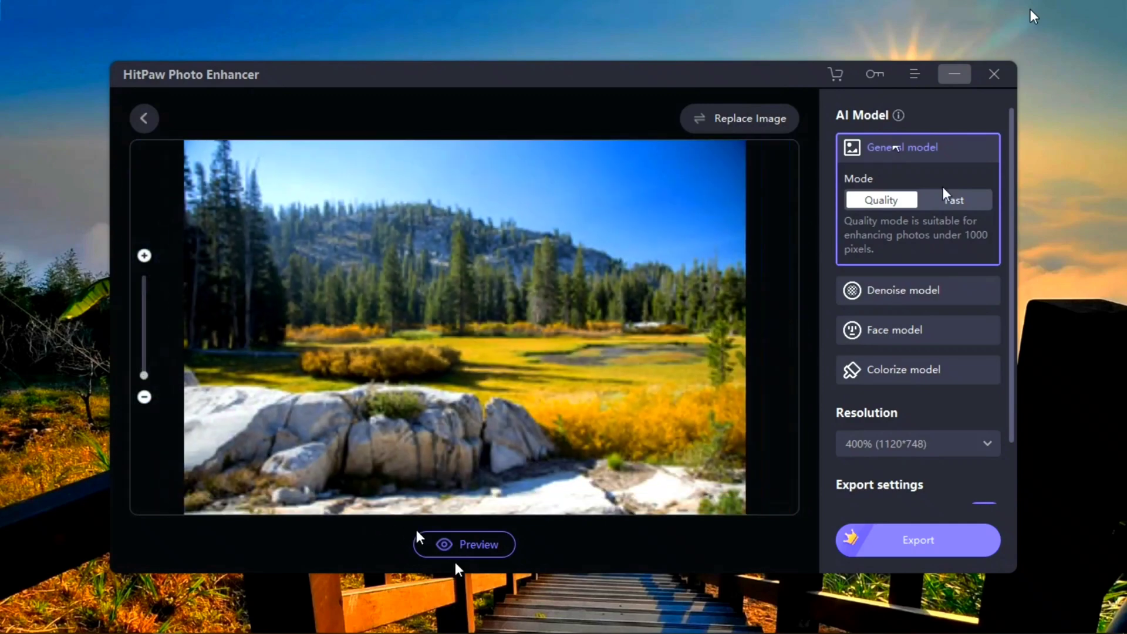
{"action": "left_click", "coordinate": [433, 542]}
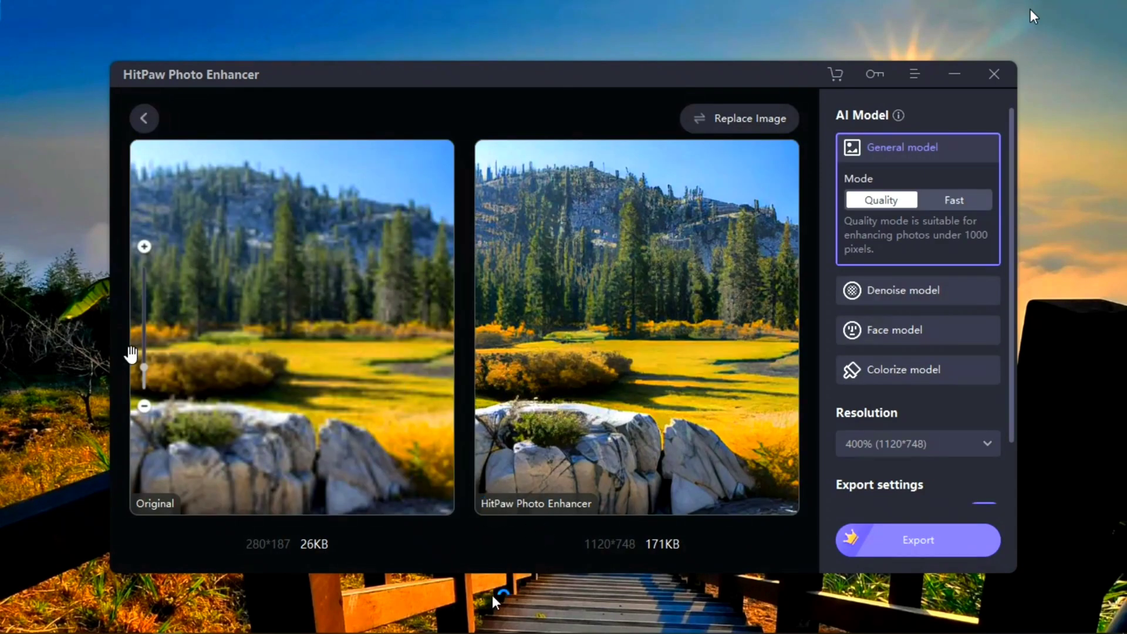
Step: Zoom into both images, pan across the meadow, then zoom back out to the full view
{"action": "scroll", "coordinate": [252, 378], "scroll_direction": "up", "scroll_amount": 3}
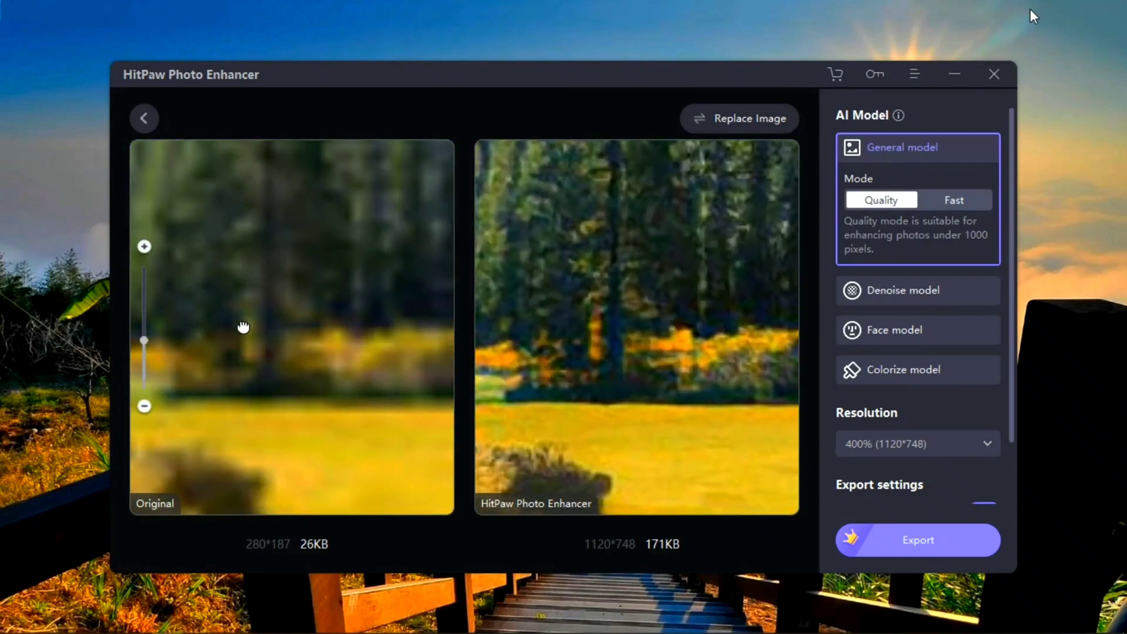
{"action": "scroll", "coordinate": [241, 327], "scroll_direction": "up", "scroll_amount": 3}
{"action": "left_click_drag", "start_coordinate": [254, 7], "coordinate": [217, 7]}
{"action": "left_click_drag", "start_coordinate": [146, 345], "coordinate": [152, 375]}
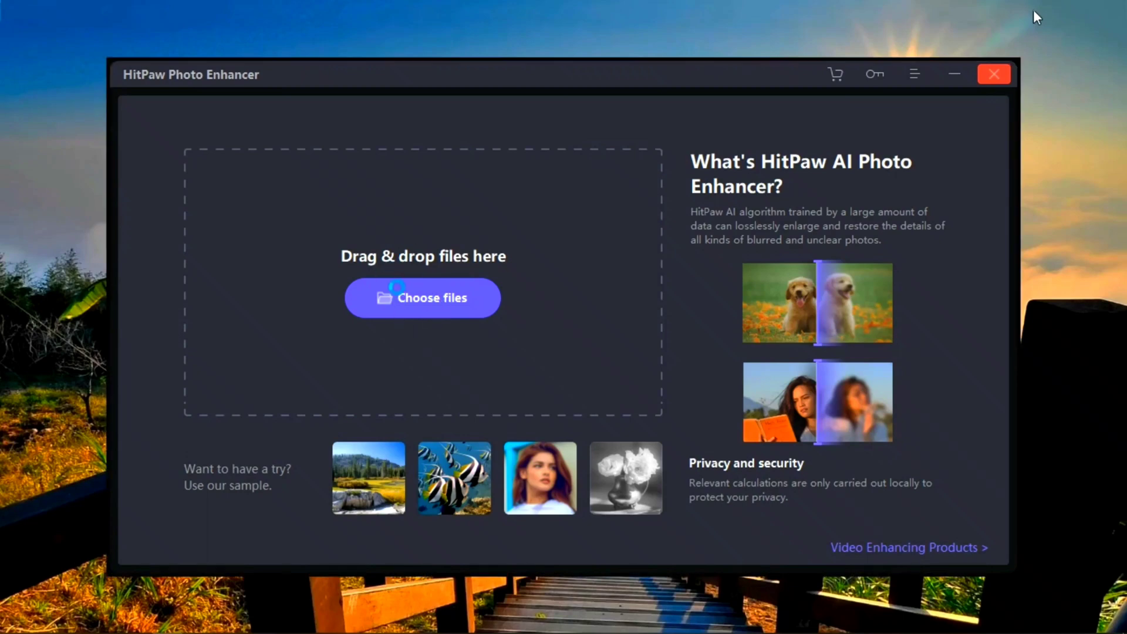
Step: Import IMG_20230502_040840.jpg from the image enhancer folder
{"action": "left_click", "coordinate": [396, 296]}
{"action": "double_click", "coordinate": [503, 358]}
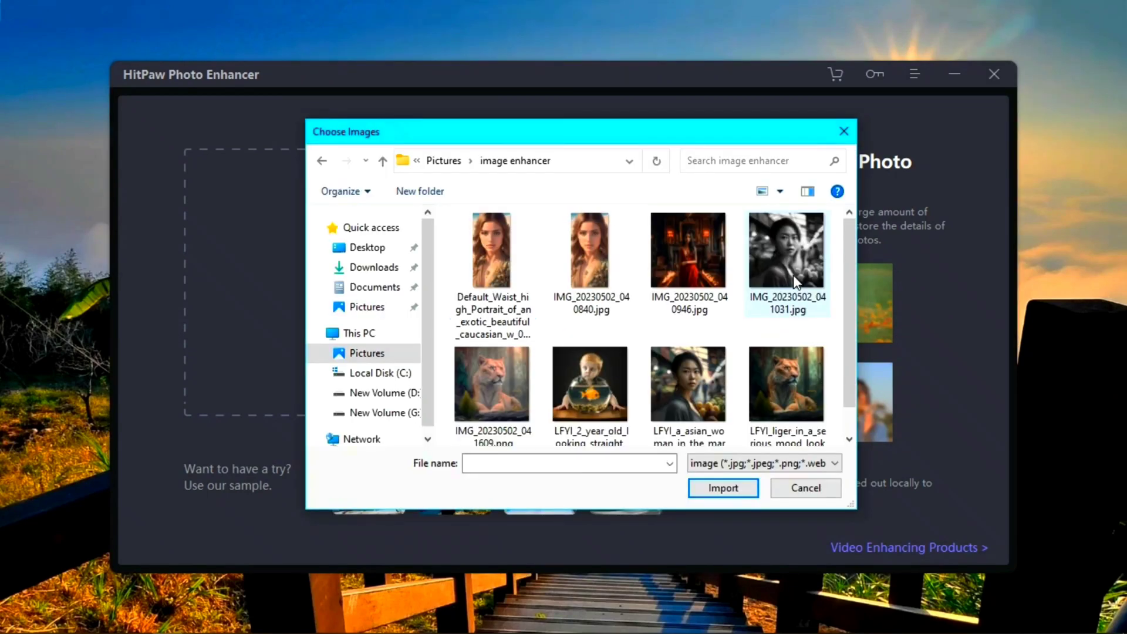
{"action": "scroll", "coordinate": [646, 294], "scroll_direction": "down", "scroll_amount": 1}
{"action": "left_click", "coordinate": [592, 241]}
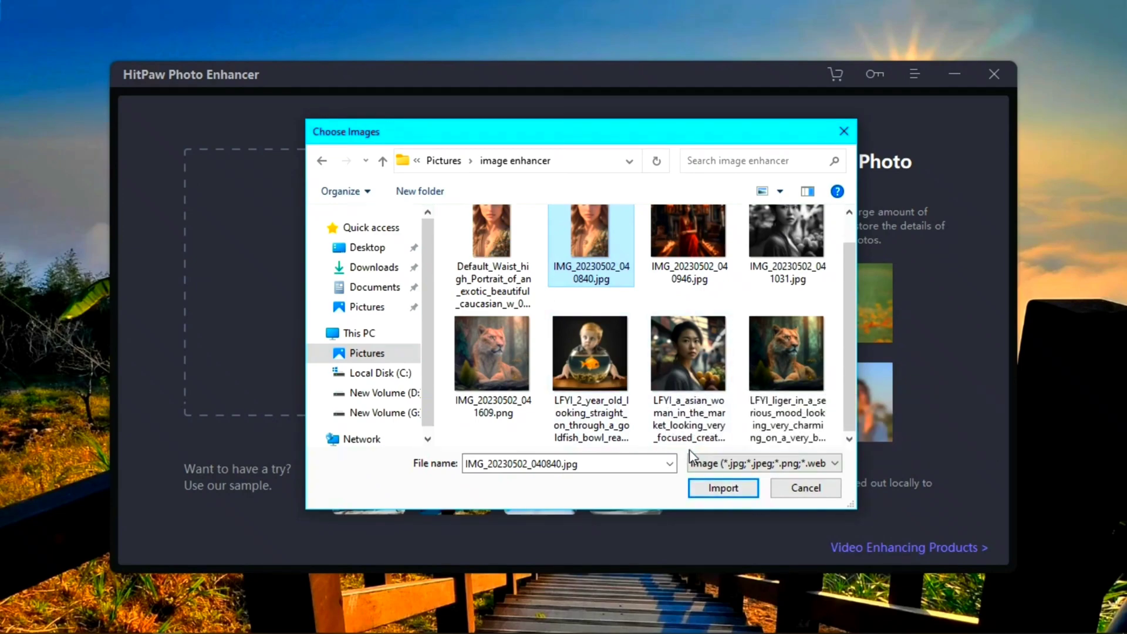
{"action": "left_click", "coordinate": [722, 487]}
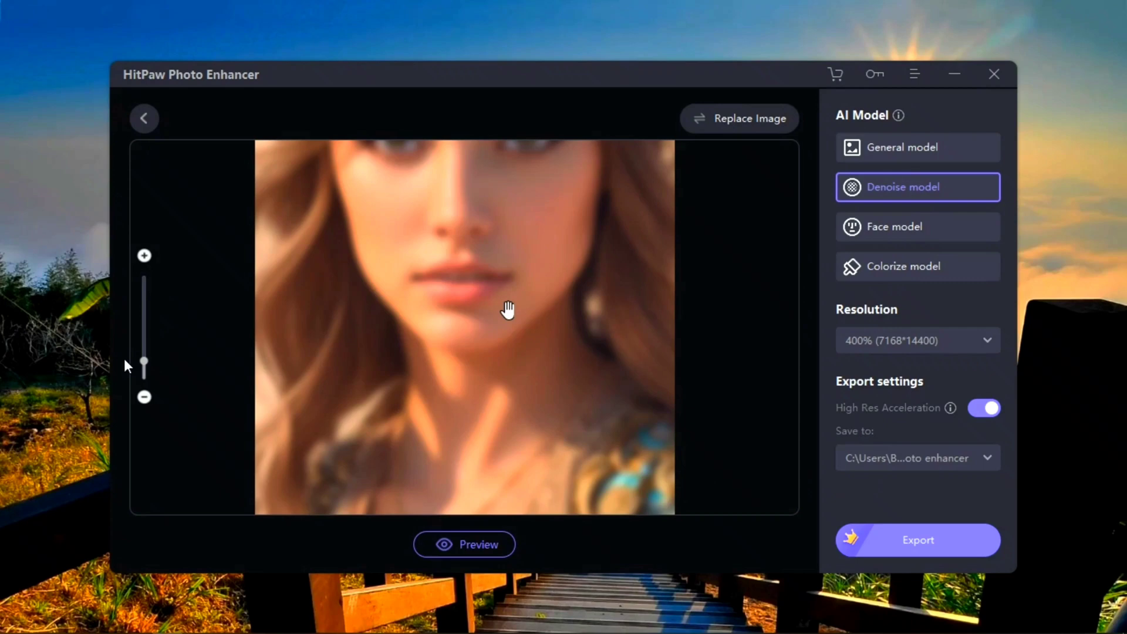
Step: Keep 400% resolution and preview the portrait with the Face model in Sharp mode
{"action": "left_click_drag", "start_coordinate": [144, 361], "coordinate": [143, 371]}
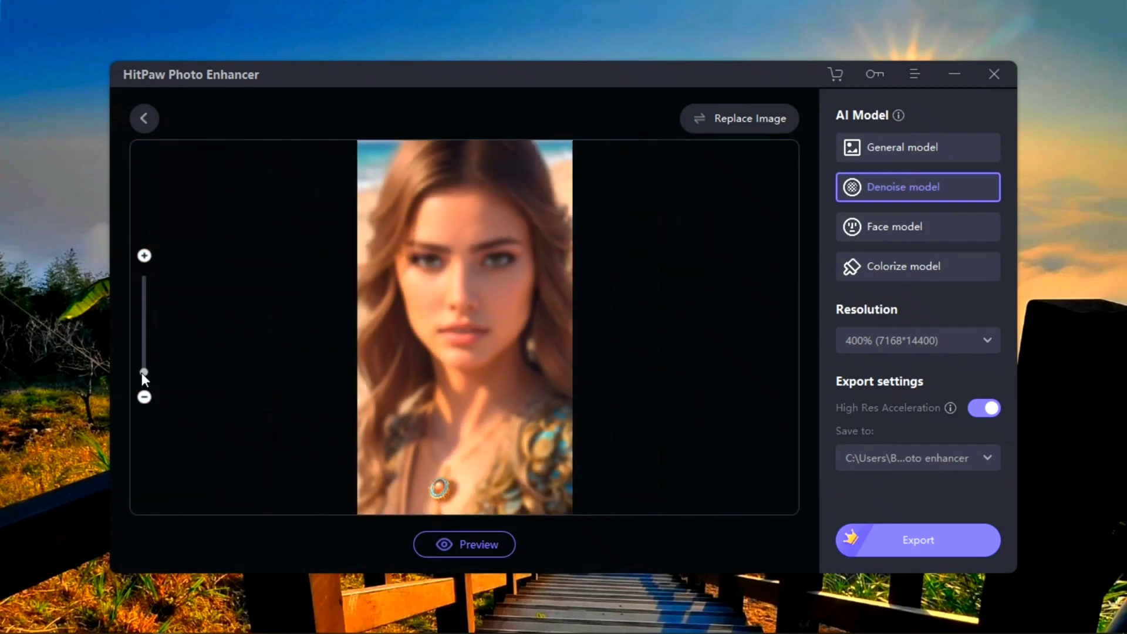
{"action": "left_click", "coordinate": [991, 342]}
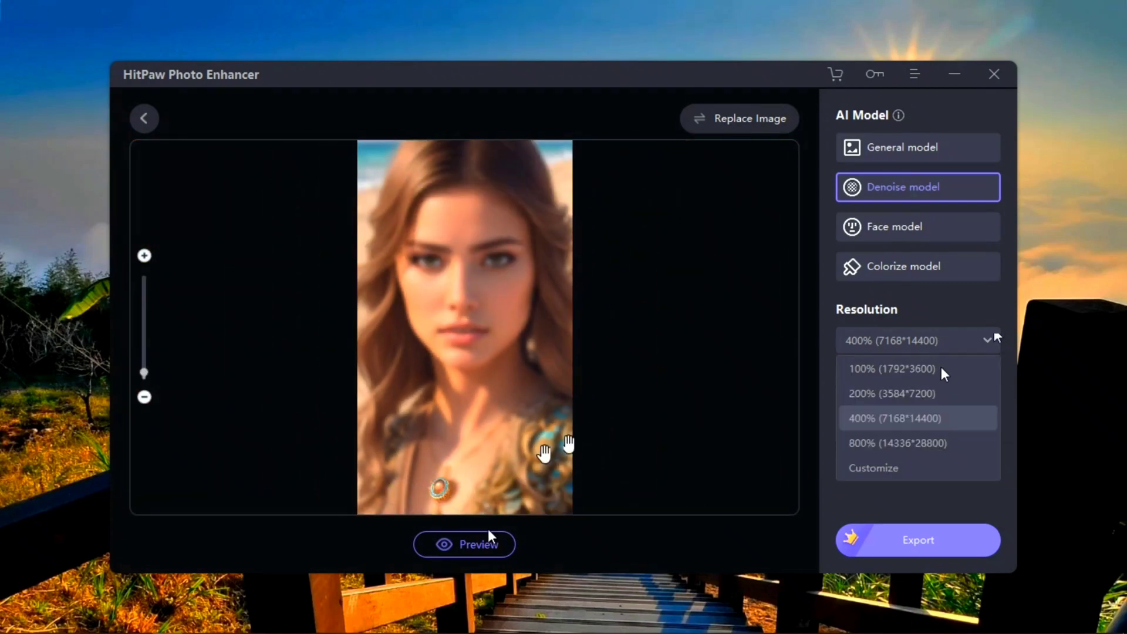
{"action": "left_click", "coordinate": [912, 428]}
{"action": "left_click", "coordinate": [889, 152]}
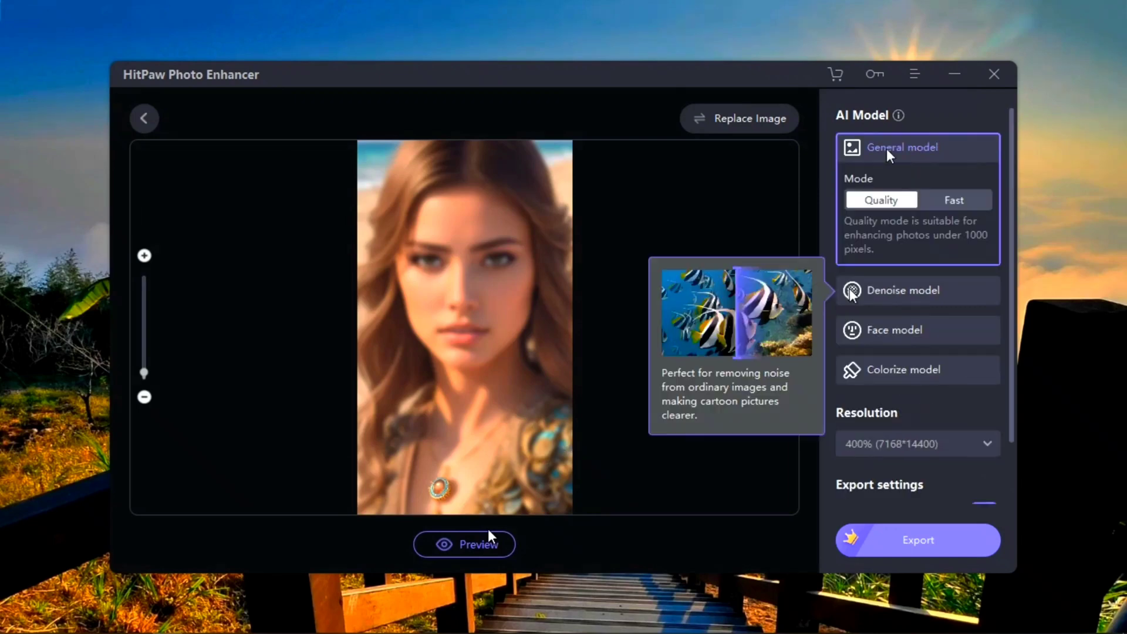
{"action": "mouse_move", "coordinate": [853, 338]}
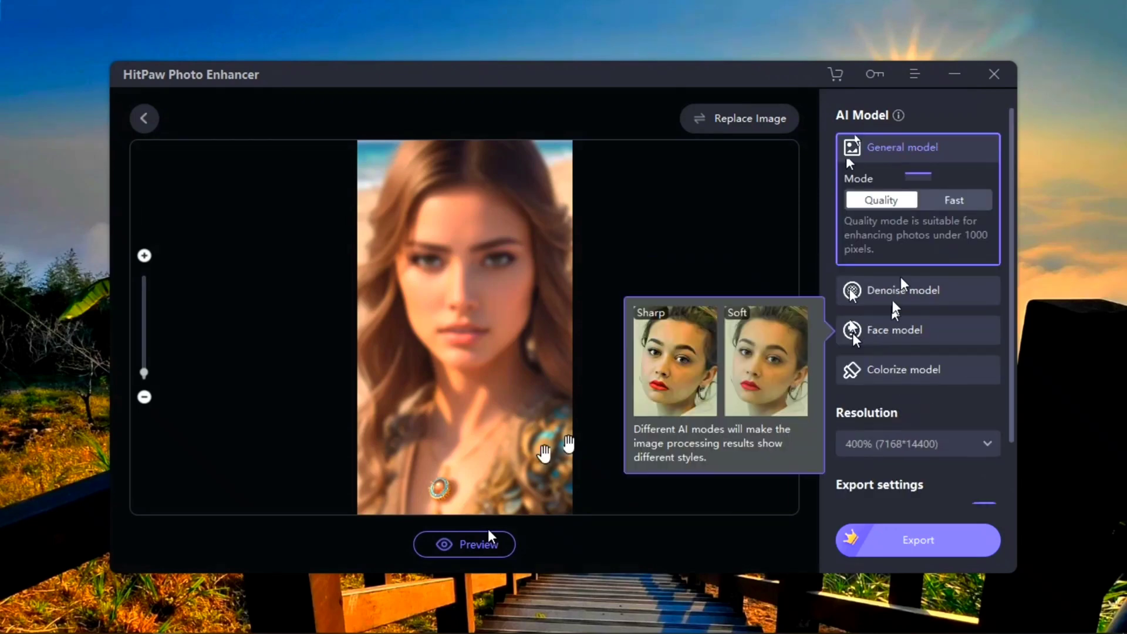
{"action": "left_click", "coordinate": [852, 331]}
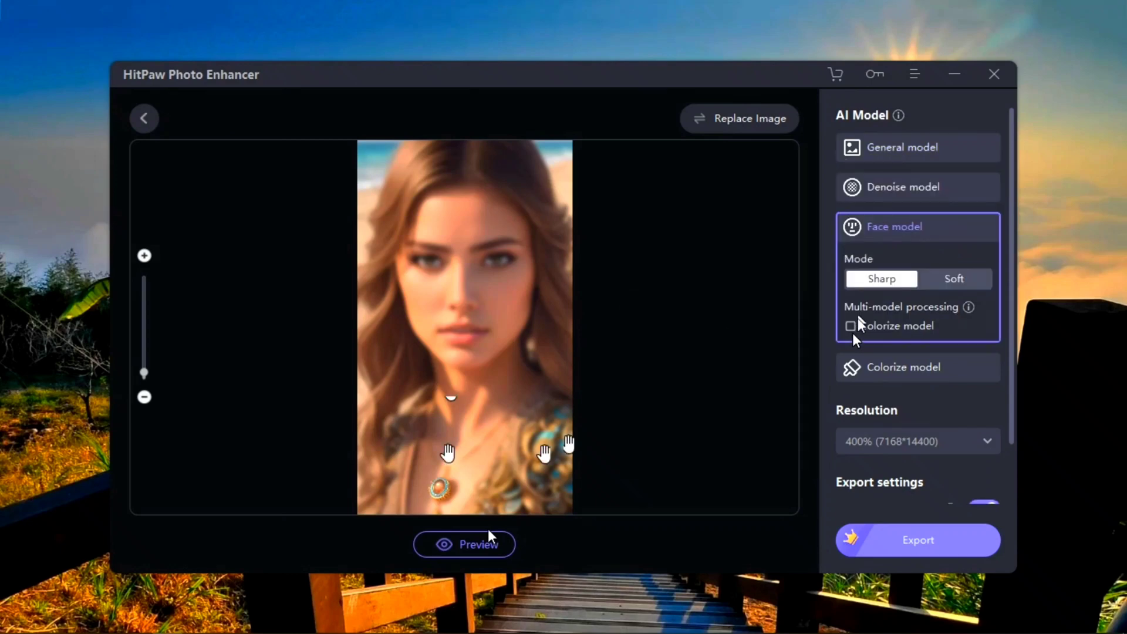
{"action": "left_click", "coordinate": [445, 544]}
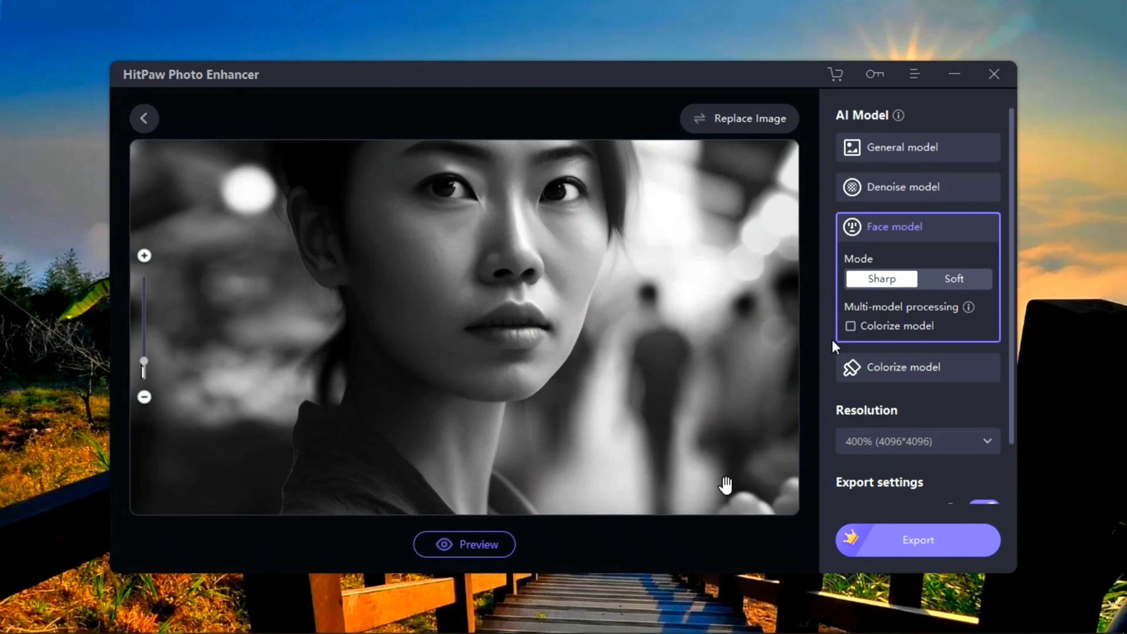
Step: Zoom out on the black-and-white portrait and preview it with the Colorize model at 400%
{"action": "left_click_drag", "start_coordinate": [144, 361], "coordinate": [142, 382]}
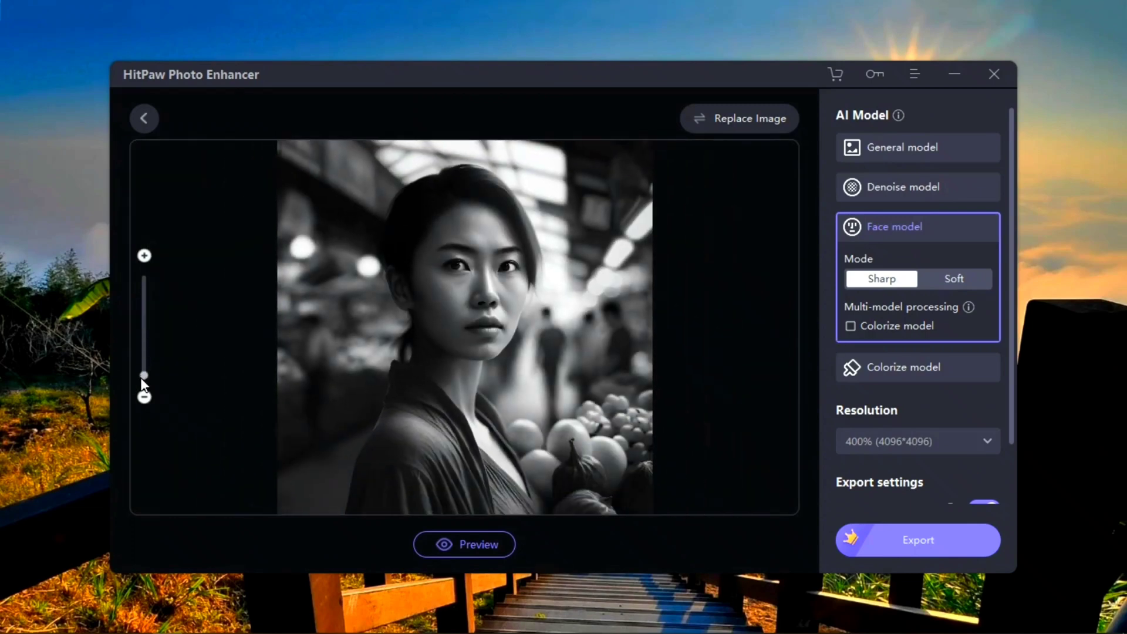
{"action": "left_click", "coordinate": [884, 365]}
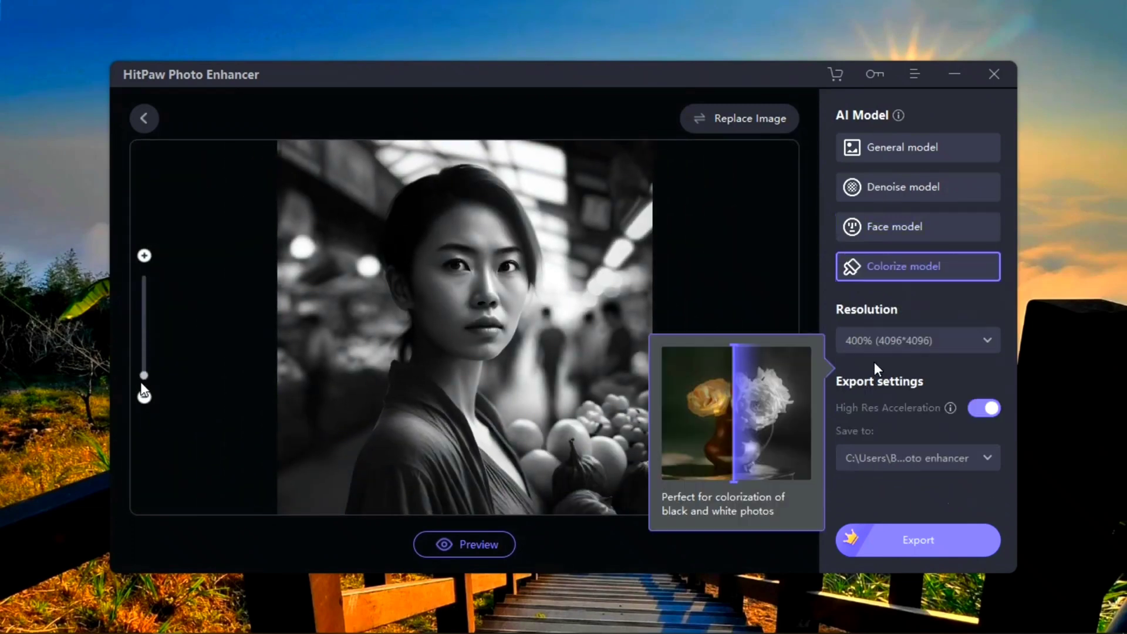
{"action": "left_click", "coordinate": [457, 552]}
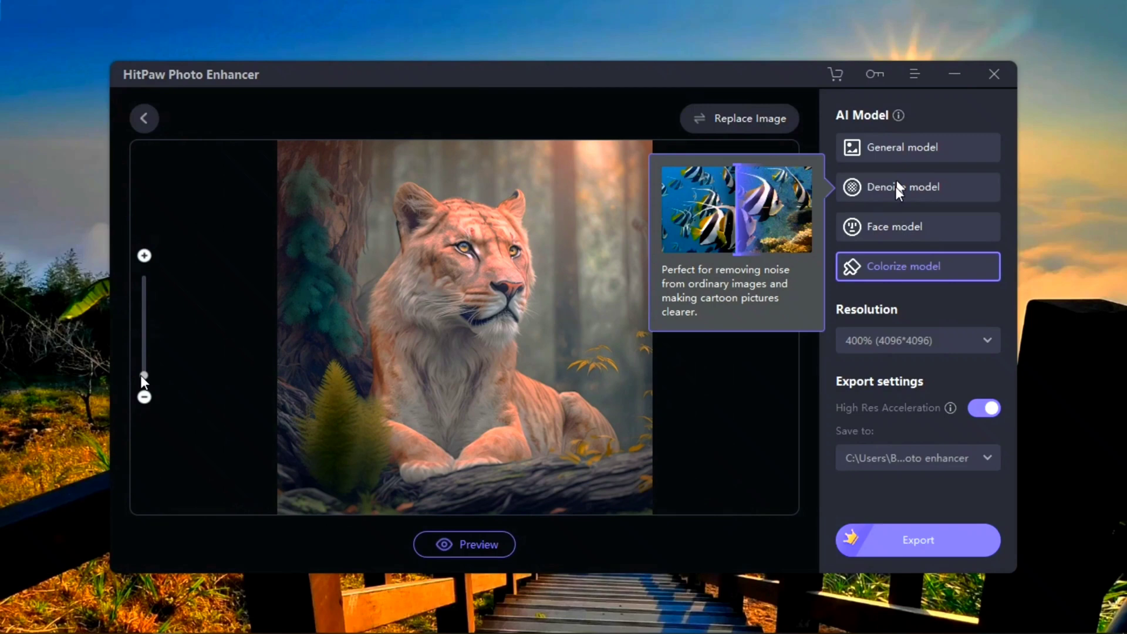
Step: Switch the lion picture to the General model in Quality mode and start its preview
{"action": "mouse_move", "coordinate": [885, 147]}
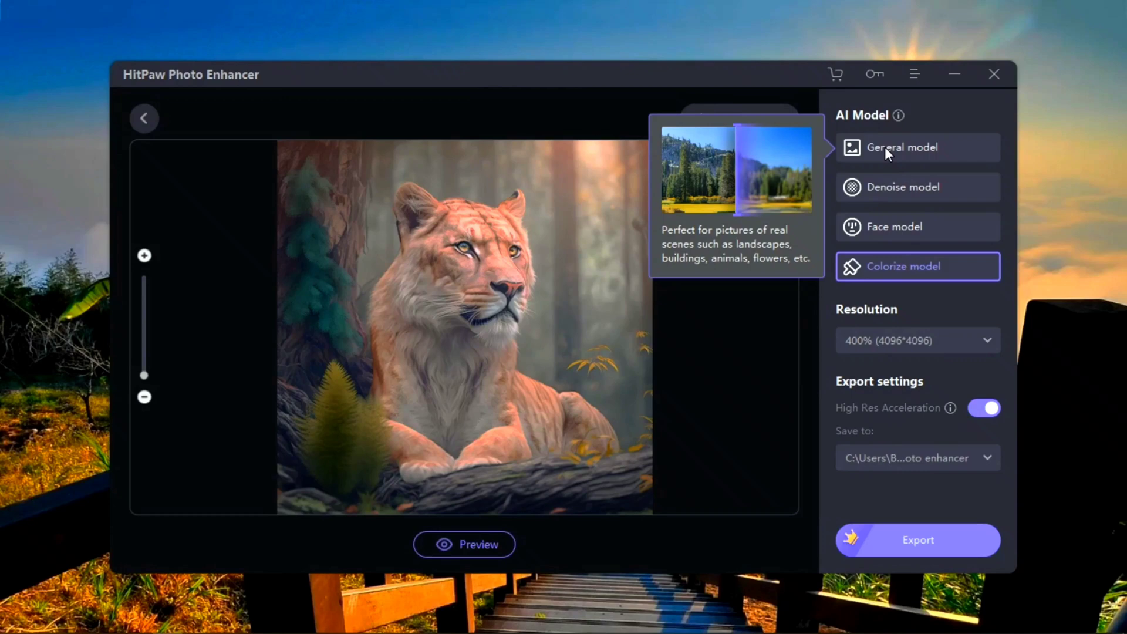
{"action": "left_click", "coordinate": [885, 147]}
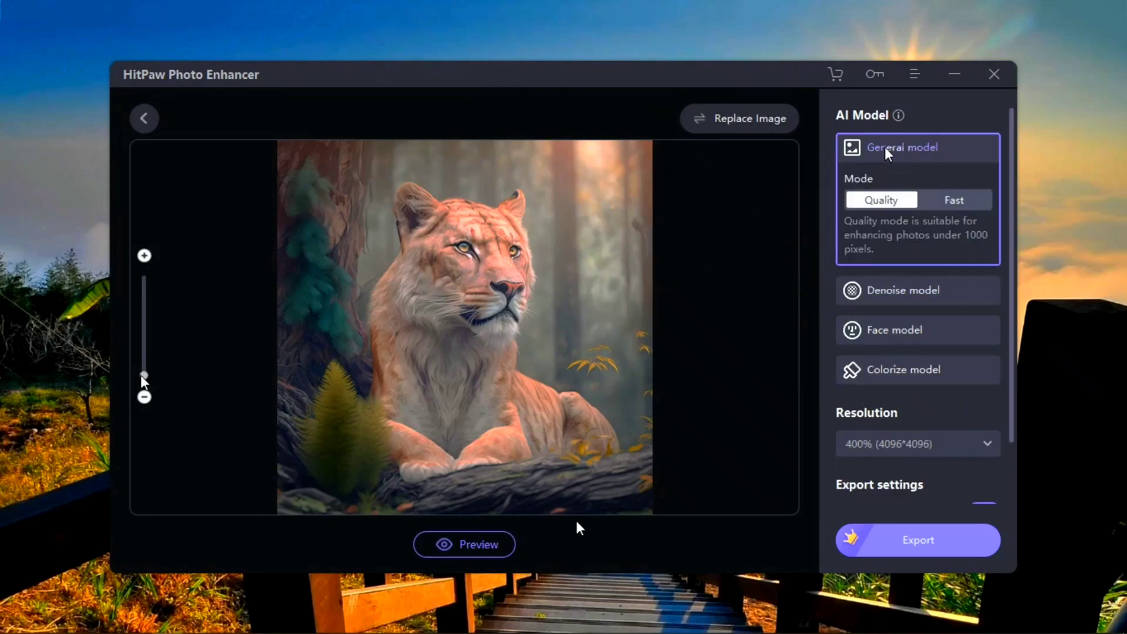
{"action": "left_click", "coordinate": [483, 545]}
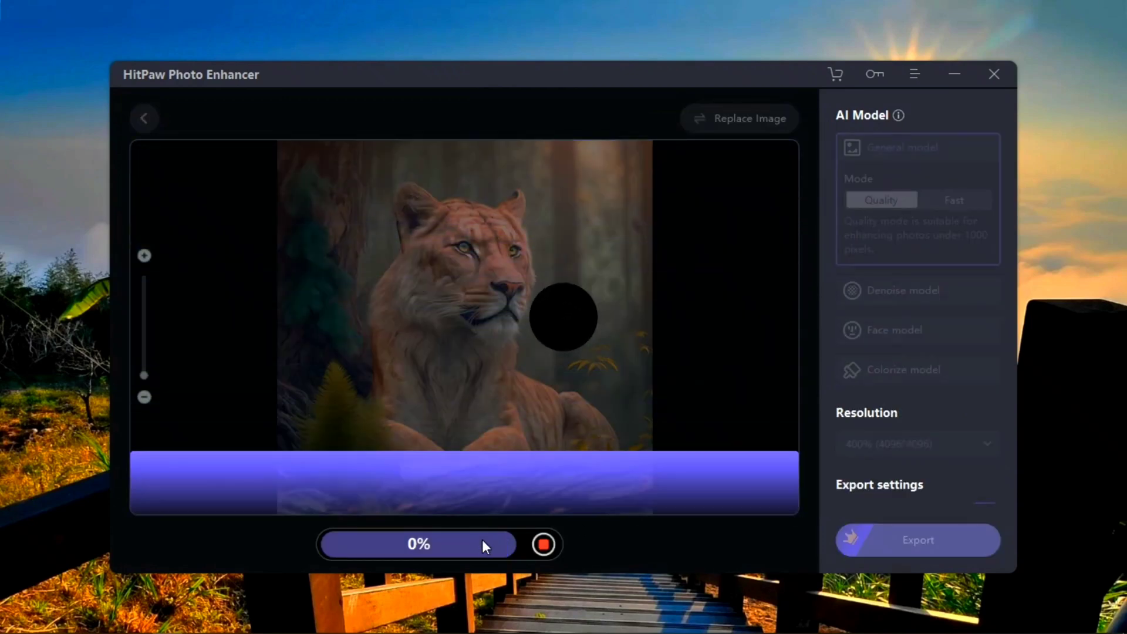